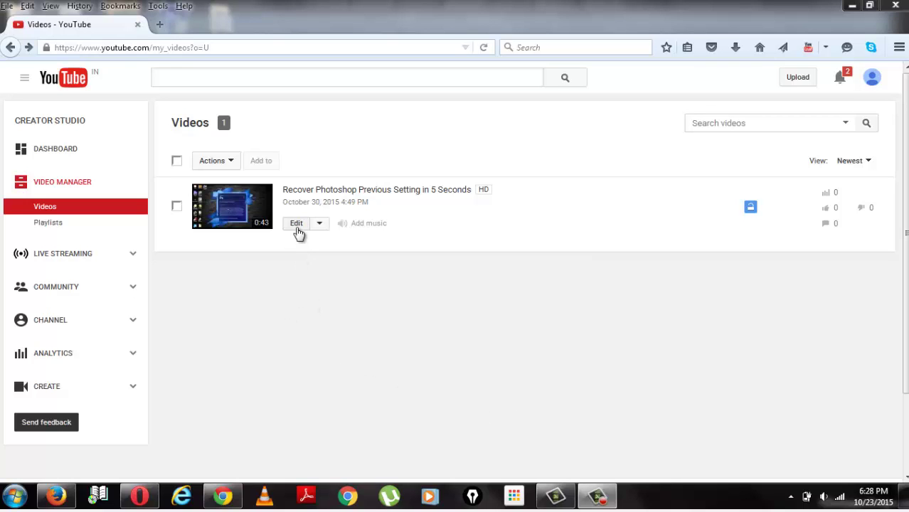
# Open the edit page of 'Recover Photoshop Previous Setting in 5 Seconds' and review its info and thumbnails.
pyautogui.click(297, 229)
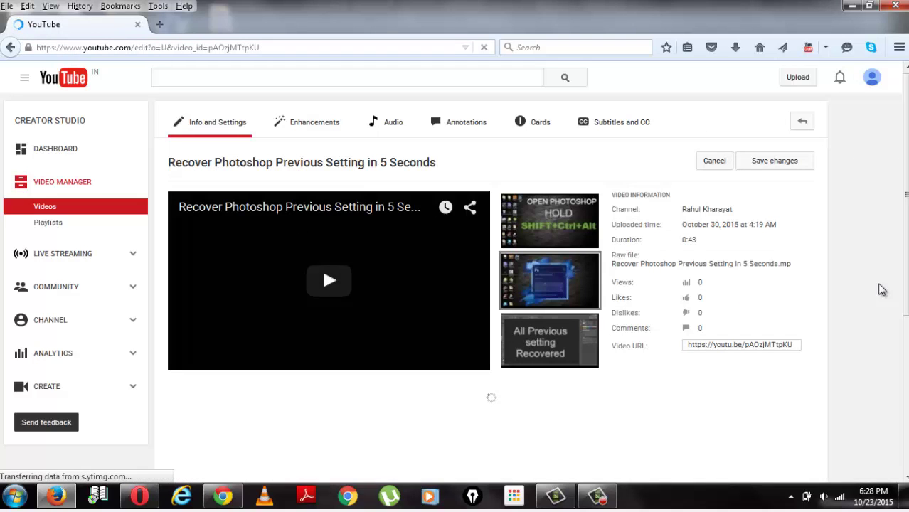
pyautogui.scroll(-3, 881, 286)
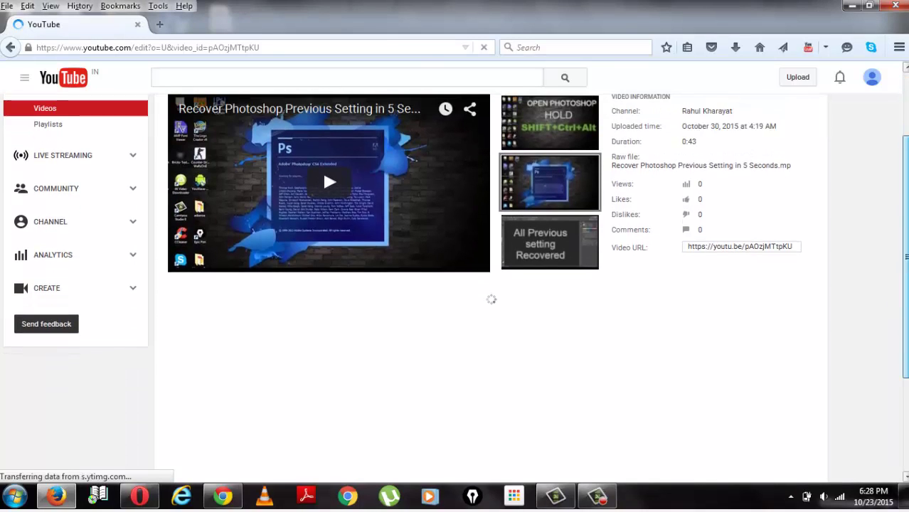
pyautogui.scroll(1, 322, 178)
pyautogui.scroll(-1, 322, 194)
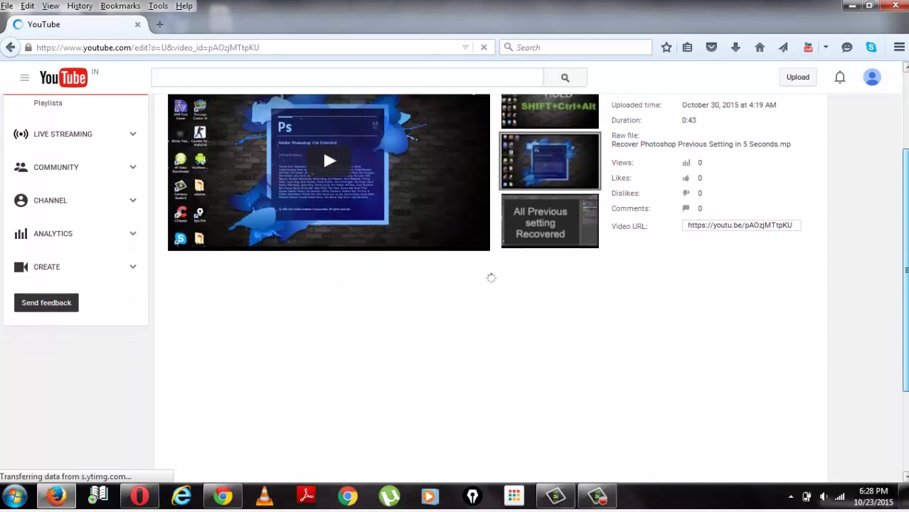
pyautogui.scroll(1, 322, 152)
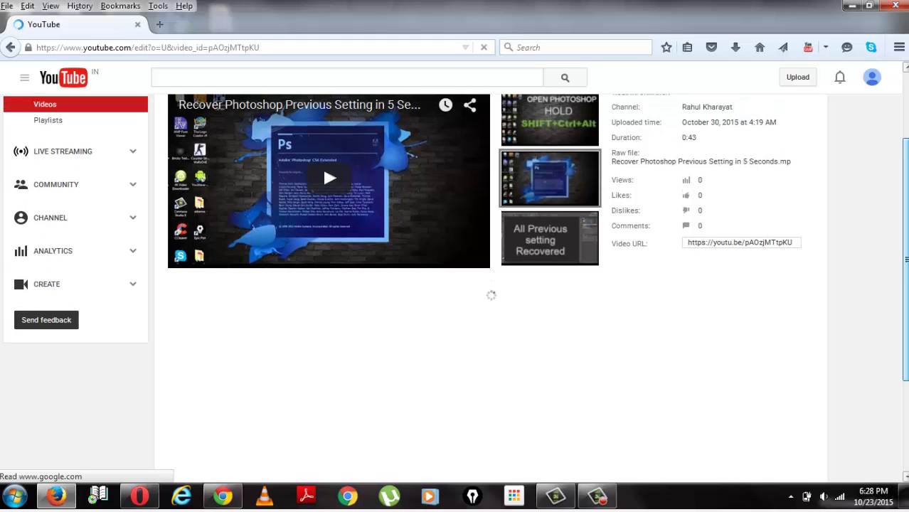
pyautogui.scroll(-3, 455, 288)
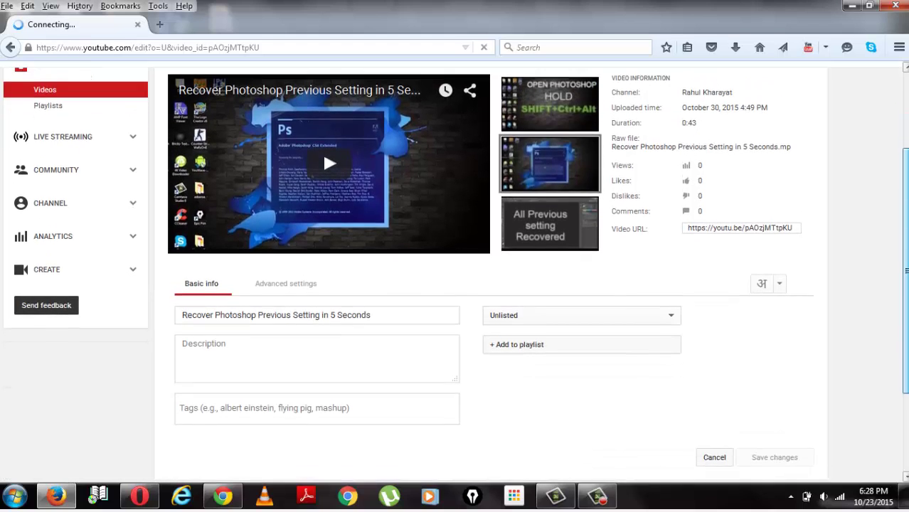
pyautogui.scroll(-1, 455, 271)
pyautogui.scroll(4, 455, 270)
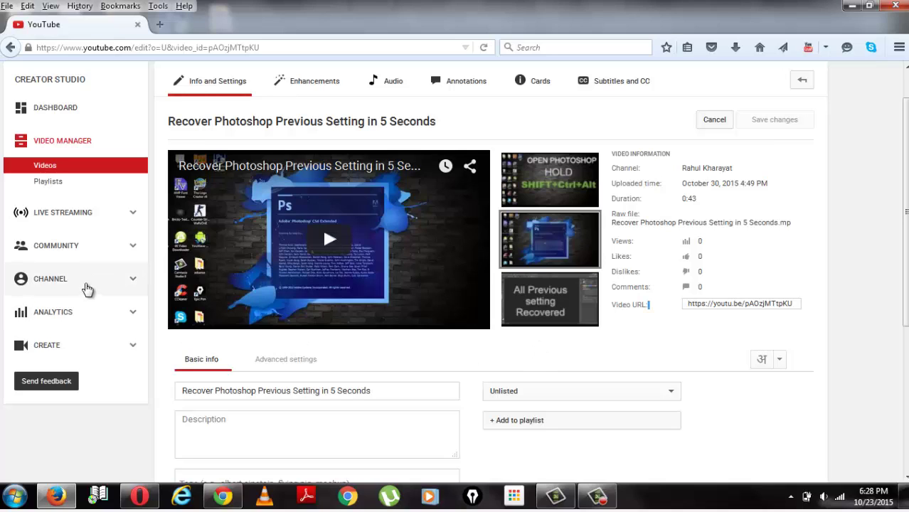
# Review the Community guidelines and Copyright good-standing rows on Status and features, then dismiss the Chrome notification.
pyautogui.click(76, 284)
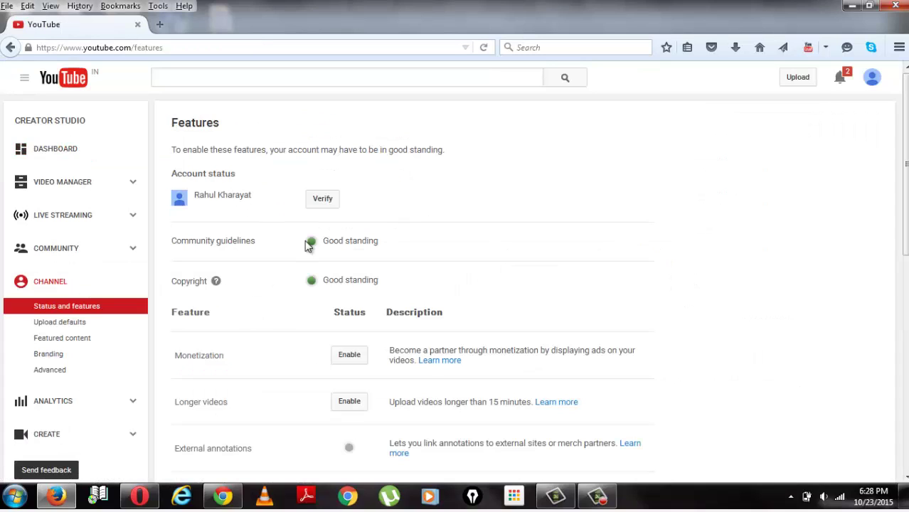
pyautogui.moveTo(329, 240); pyautogui.dragTo(389, 244)
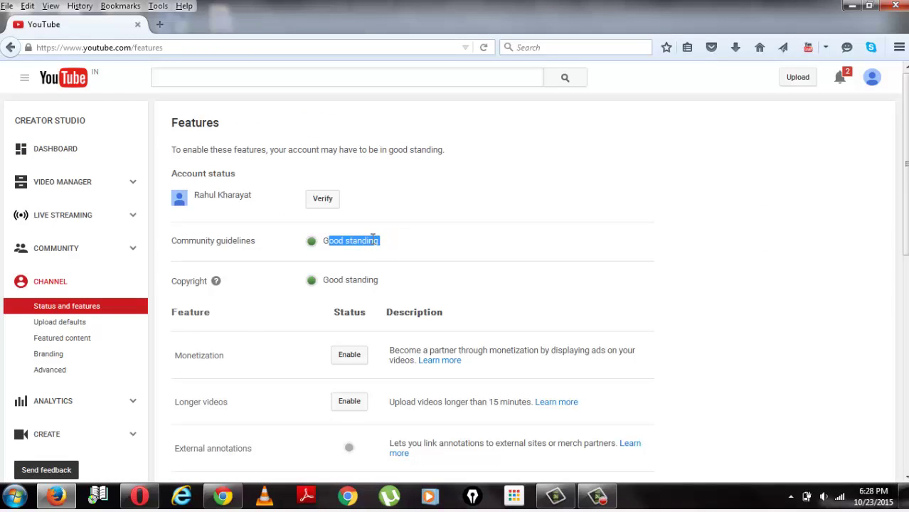
pyautogui.click(372, 239)
pyautogui.moveTo(341, 275); pyautogui.dragTo(379, 278)
pyautogui.click(370, 277)
pyautogui.scroll(-5, 455, 271)
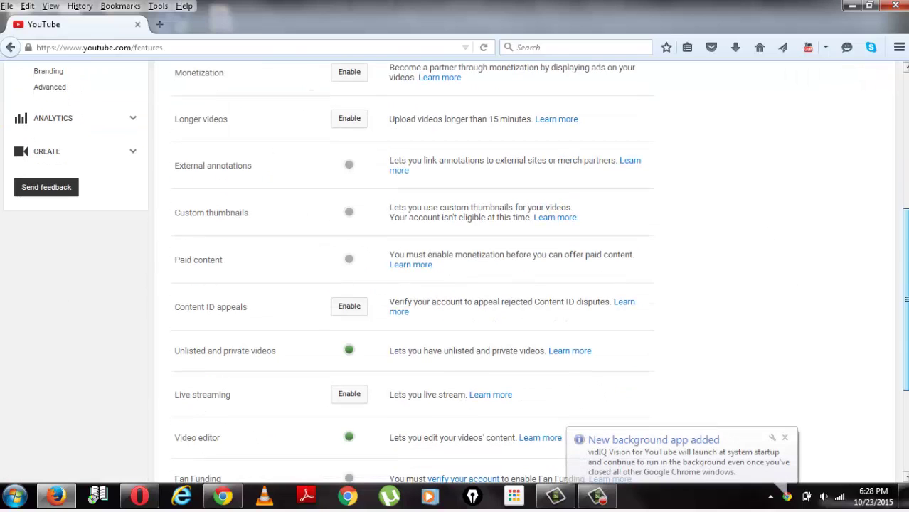
pyautogui.scroll(4, 455, 271)
pyautogui.scroll(2, 808, 330)
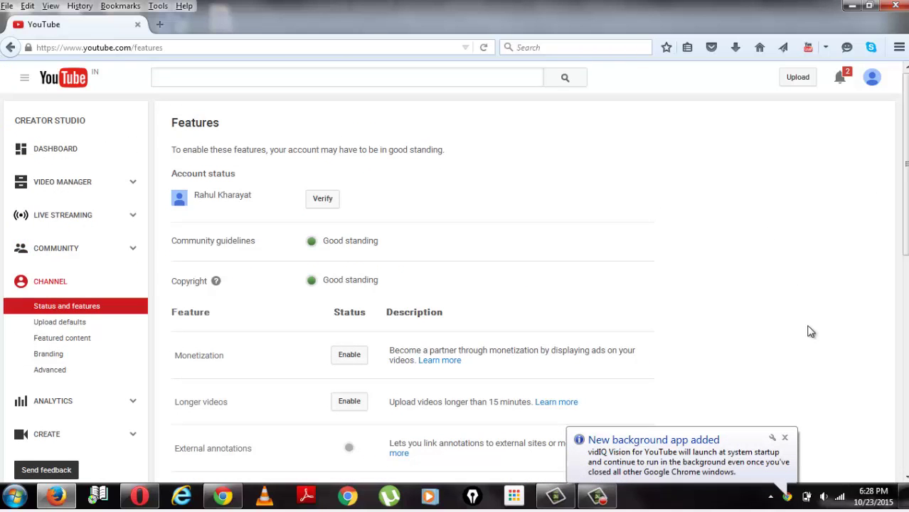
pyautogui.click(784, 437)
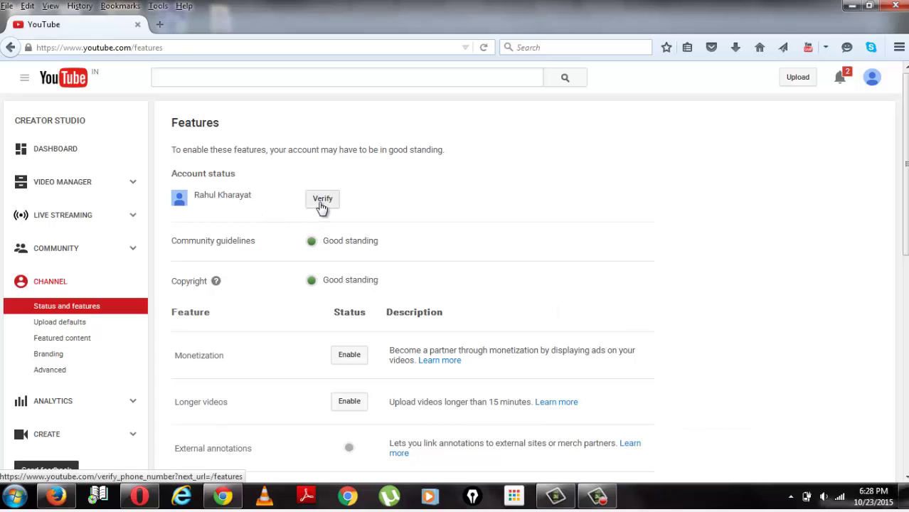
# Start account verification, request a text-message code to your phone number, and submit with reCAPTCHA ticked.
pyautogui.click(324, 200)
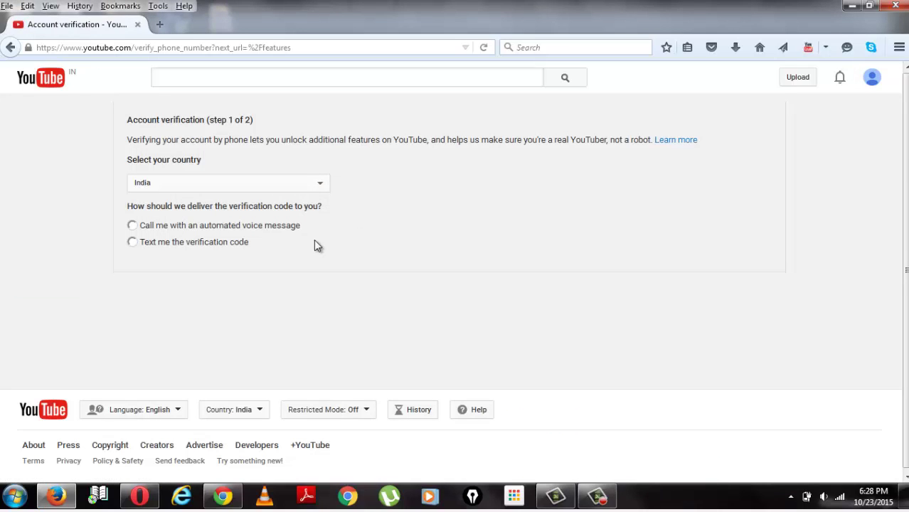
pyautogui.click(132, 243)
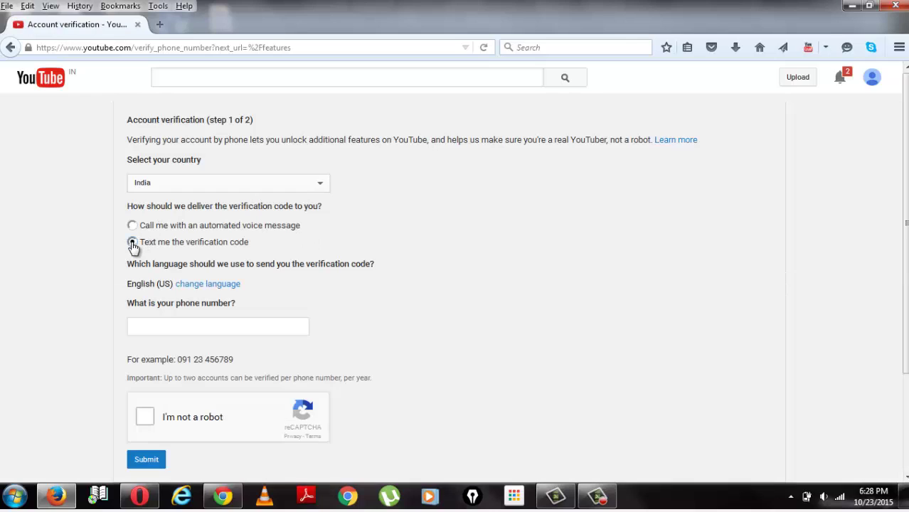
pyautogui.click(174, 329)
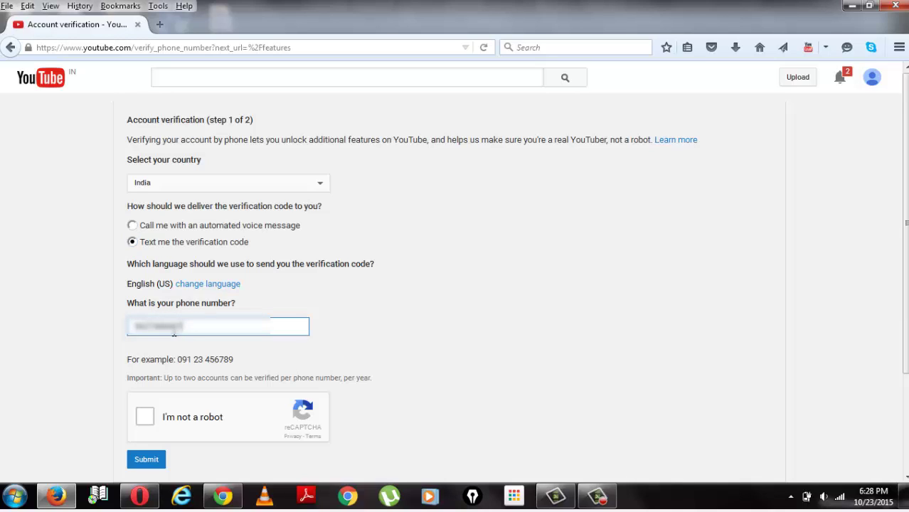
pyautogui.click(144, 417)
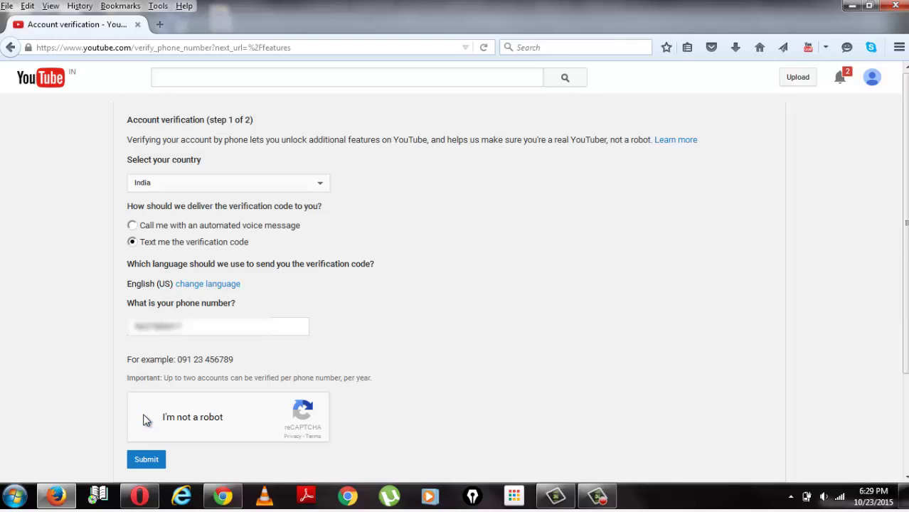
pyautogui.click(146, 463)
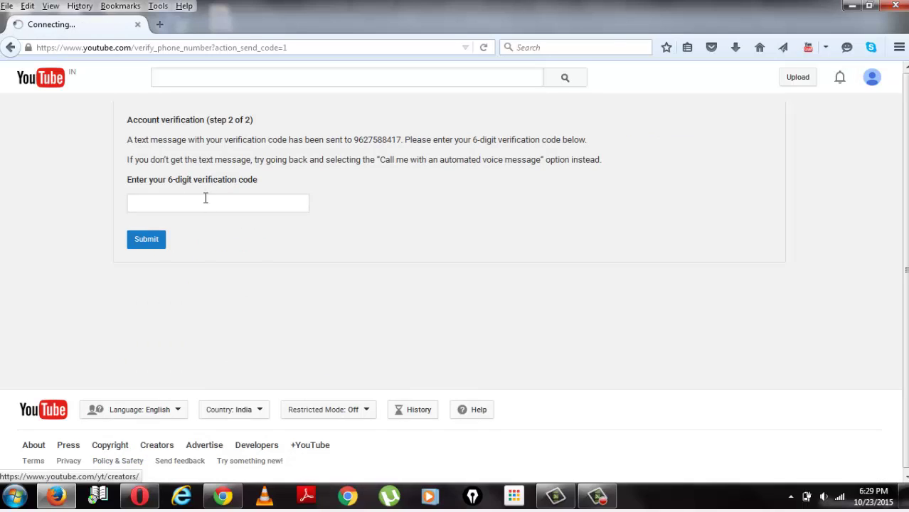
# Submit the texted 6-digit code and confirm the Features page lists the account as Verified.
pyautogui.click(207, 202)
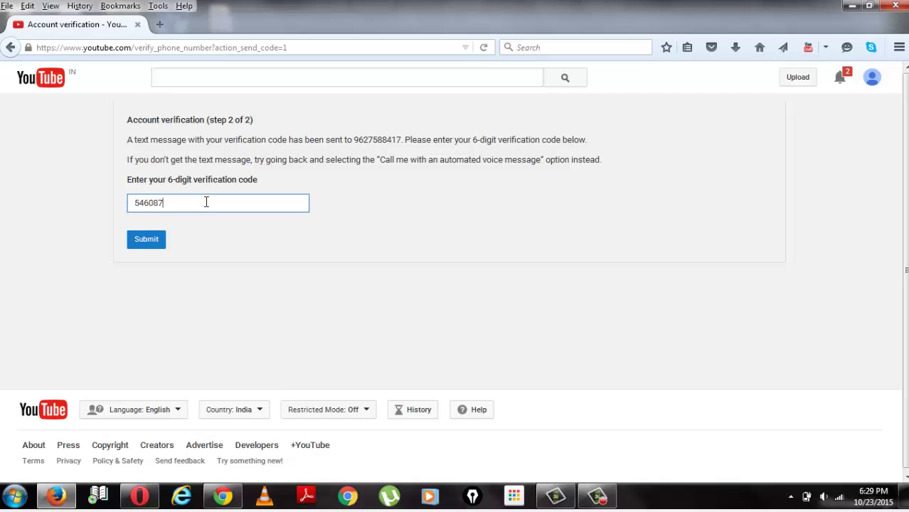
pyautogui.click(147, 241)
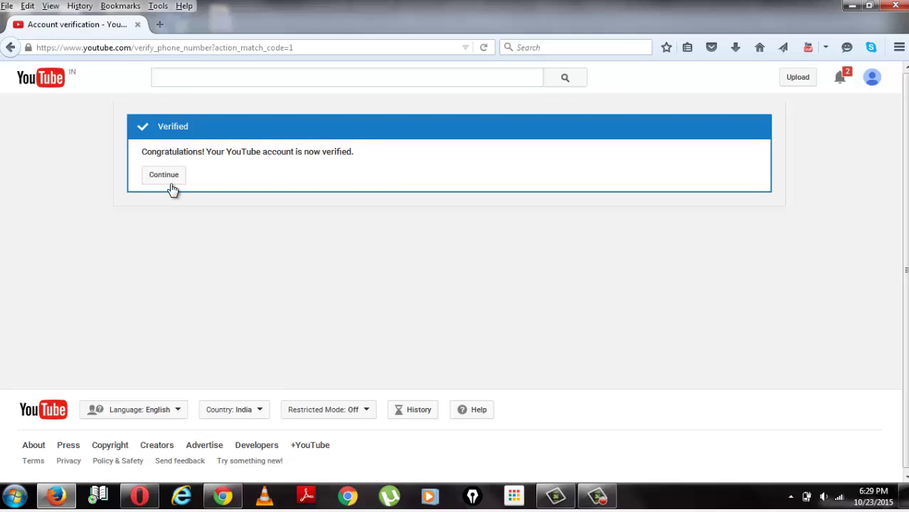
pyautogui.click(172, 184)
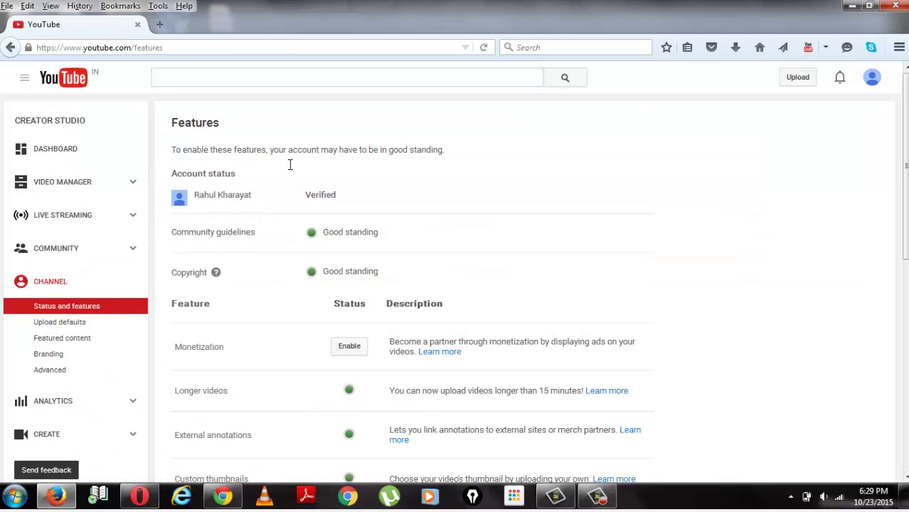
pyautogui.moveTo(307, 200); pyautogui.dragTo(345, 199)
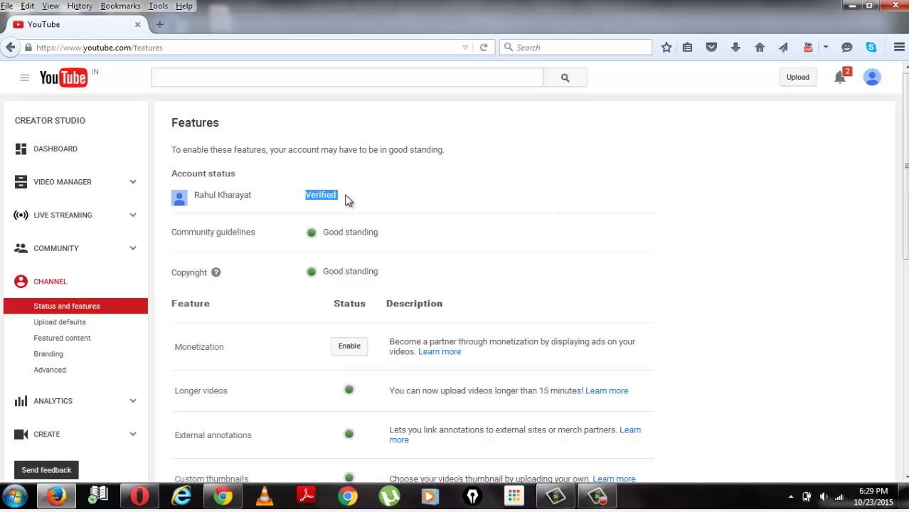
pyautogui.click(299, 204)
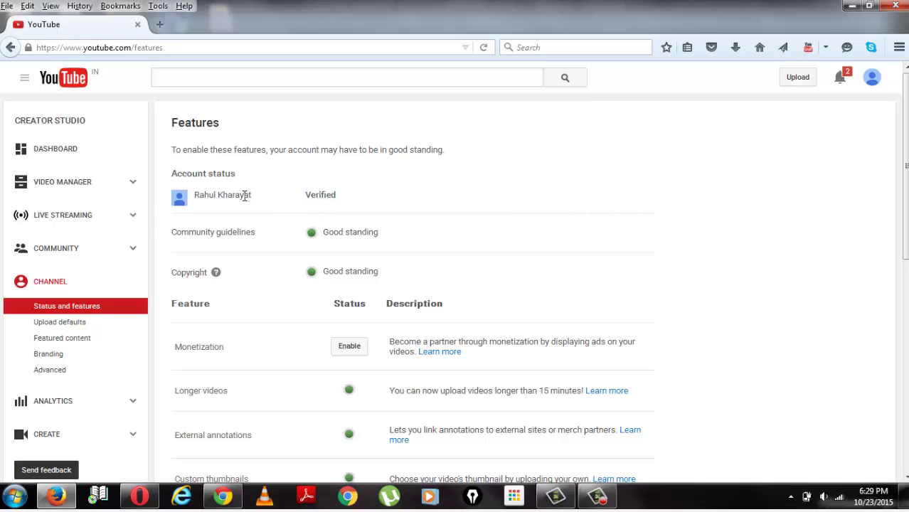
# From the Videos list, reopen the video's edit page and choose Custom thumbnail to pick an image.
pyautogui.click(96, 188)
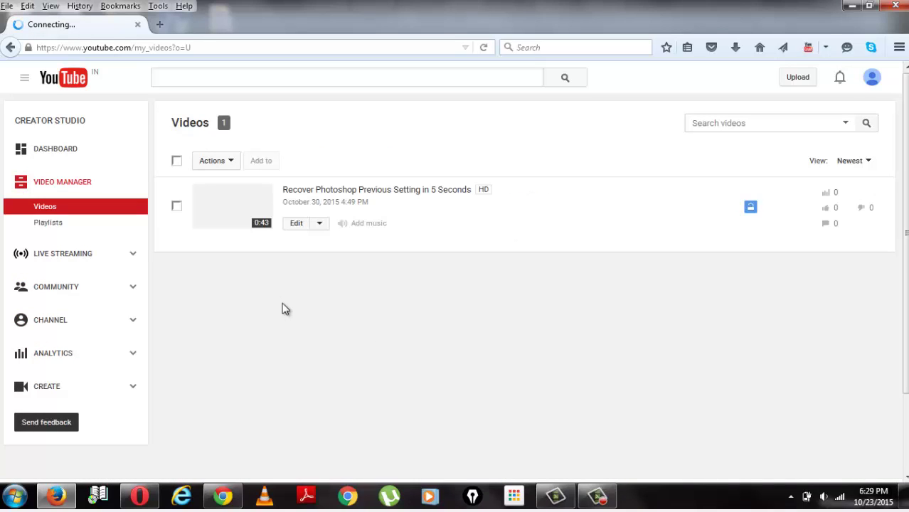
pyautogui.click(295, 225)
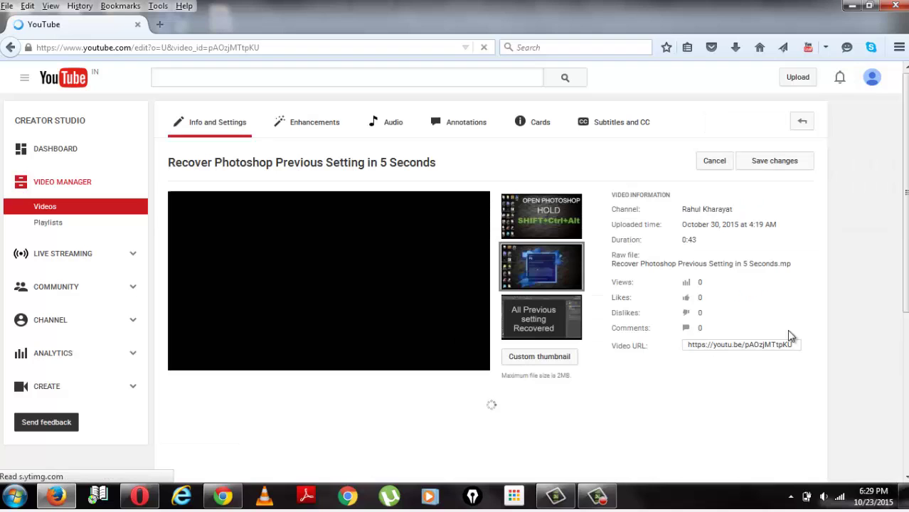
pyautogui.scroll(-3, 790, 336)
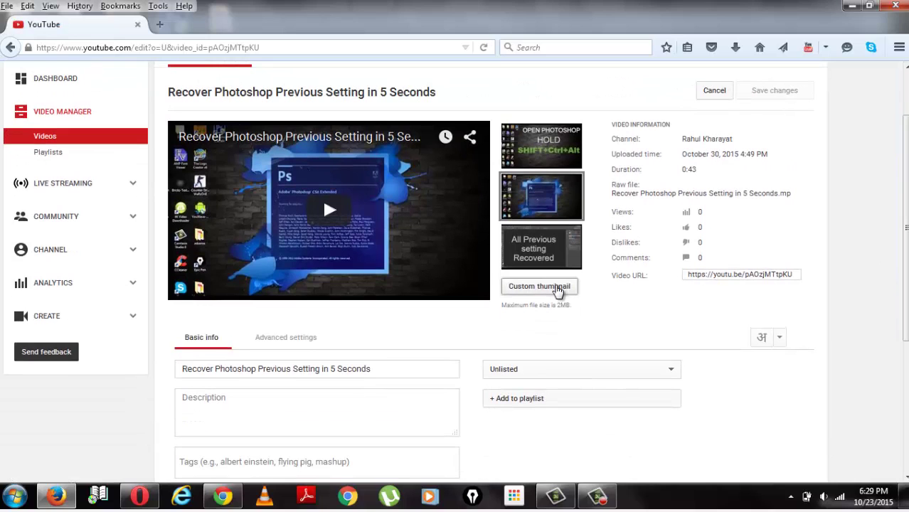
pyautogui.click(558, 288)
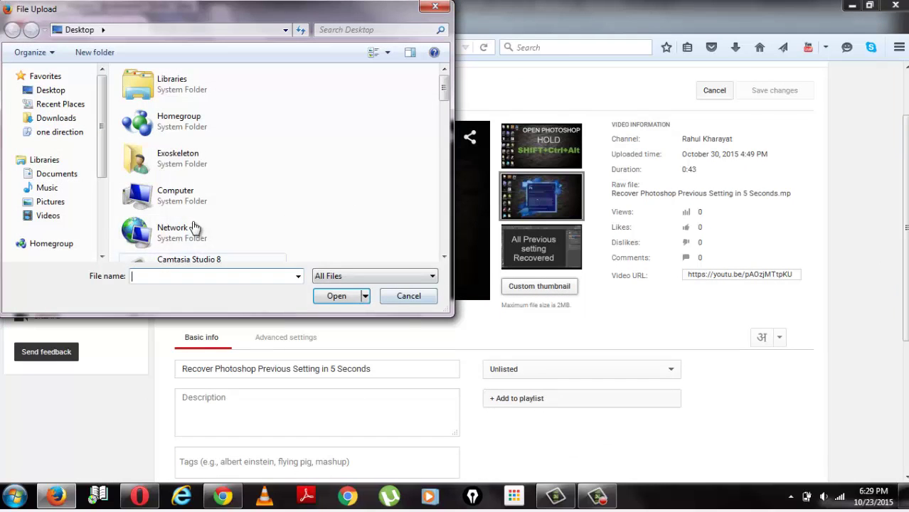
# Select the customthubnail image in the Desktop file list and open it as the thumbnail.
pyautogui.press('Down')
pyautogui.press('Down')
pyautogui.press('Down')
pyautogui.press('Down')
pyautogui.press('Down')
pyautogui.press('Down')
pyautogui.press('Down')
pyautogui.press('Down')
pyautogui.press('Down')
pyautogui.press('Down')
pyautogui.press('Down')
pyautogui.press('Down')
pyautogui.press('Down')
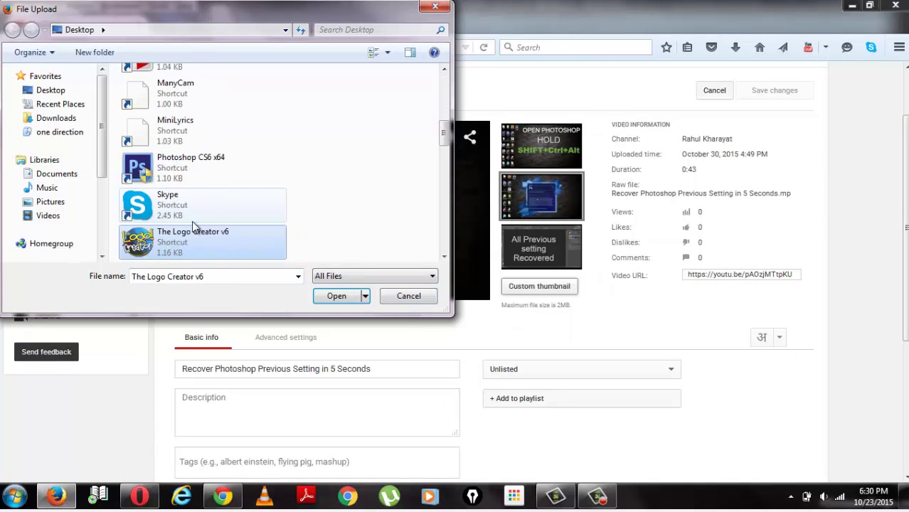
pyautogui.press('Down')
pyautogui.press('Down')
pyautogui.press('Down')
pyautogui.press('Down')
pyautogui.press('Down')
pyautogui.press('Down')
pyautogui.press('Down')
pyautogui.press('Down')
pyautogui.press('Down')
pyautogui.press('Down')
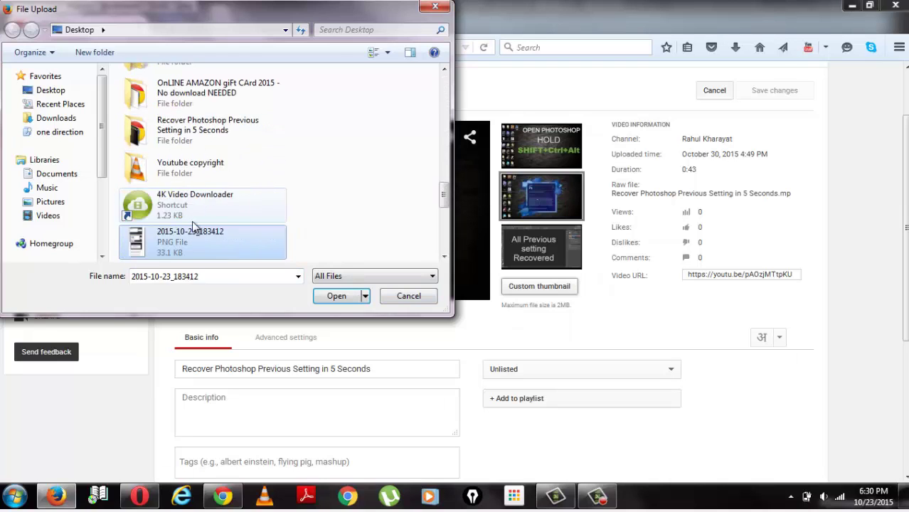
pyautogui.press('Down')
pyautogui.press('Down')
pyautogui.press('Down')
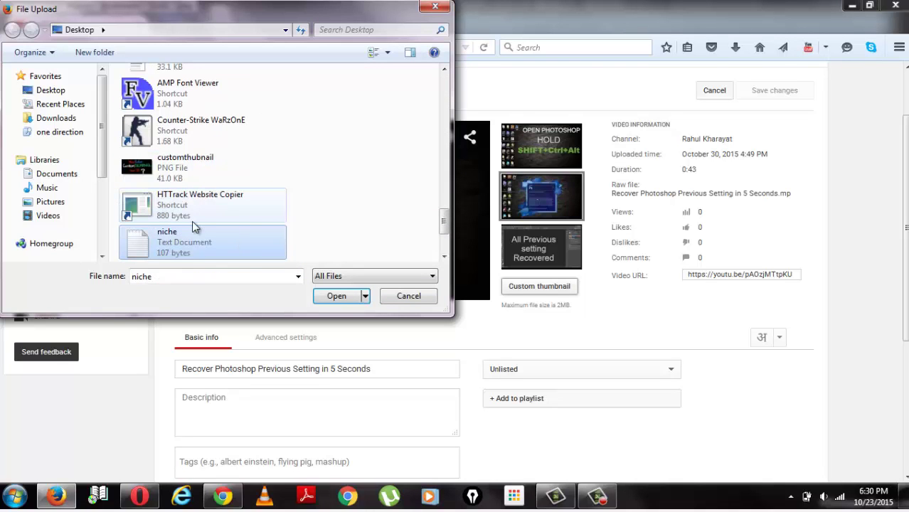
pyautogui.press('Down')
pyautogui.press('Down')
pyautogui.press('Down')
pyautogui.press('Up')
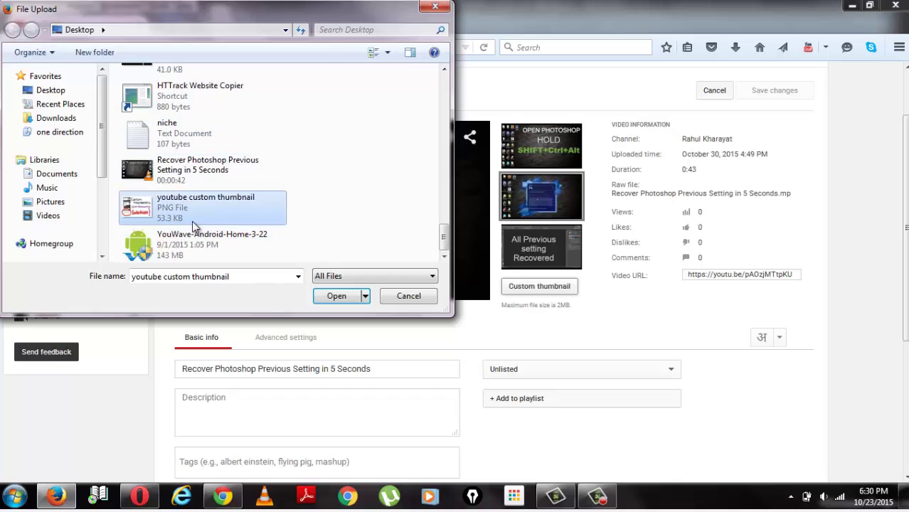
pyautogui.press('Down')
pyautogui.press('Up')
pyautogui.press('Up')
pyautogui.press('Up')
pyautogui.press('Up')
pyautogui.press('Up')
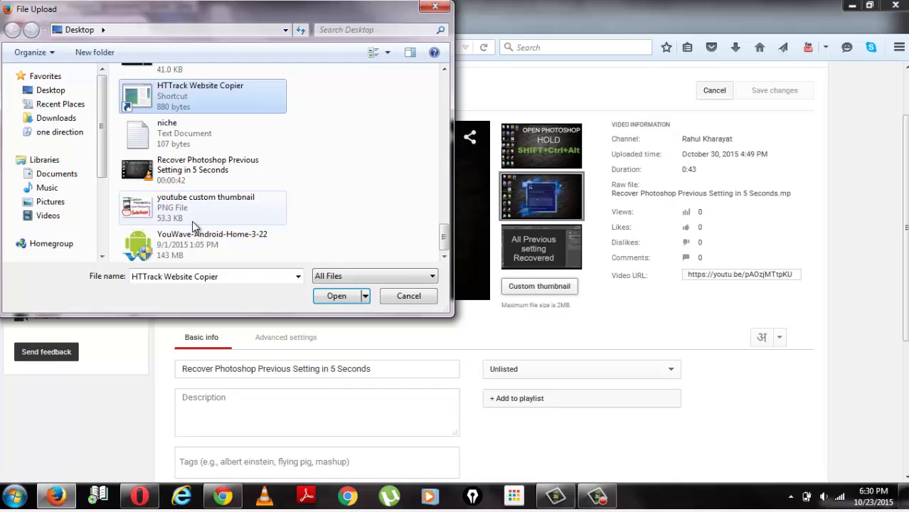
pyautogui.scroll(1, 192, 226)
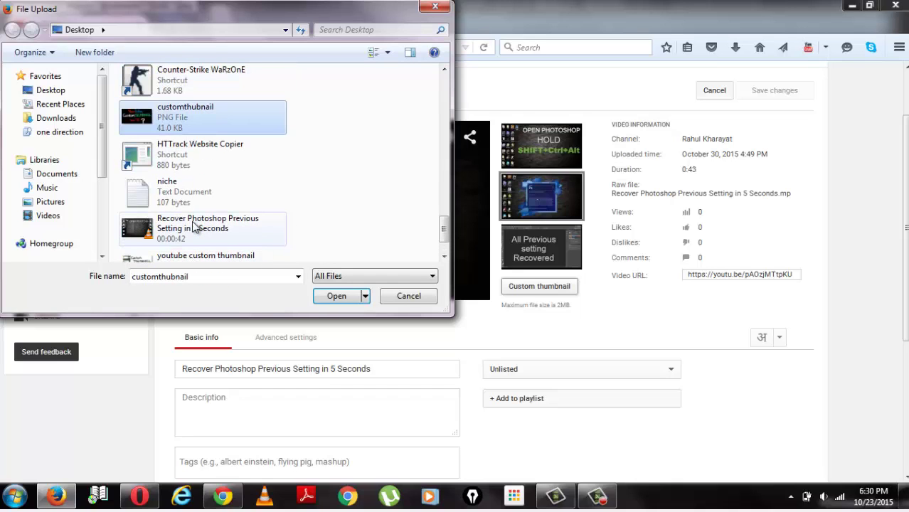
pyautogui.press('Down')
pyautogui.press('Down')
pyautogui.press('Down')
pyautogui.press('Down')
pyautogui.press('Down')
pyautogui.press('Up')
pyautogui.press('Up')
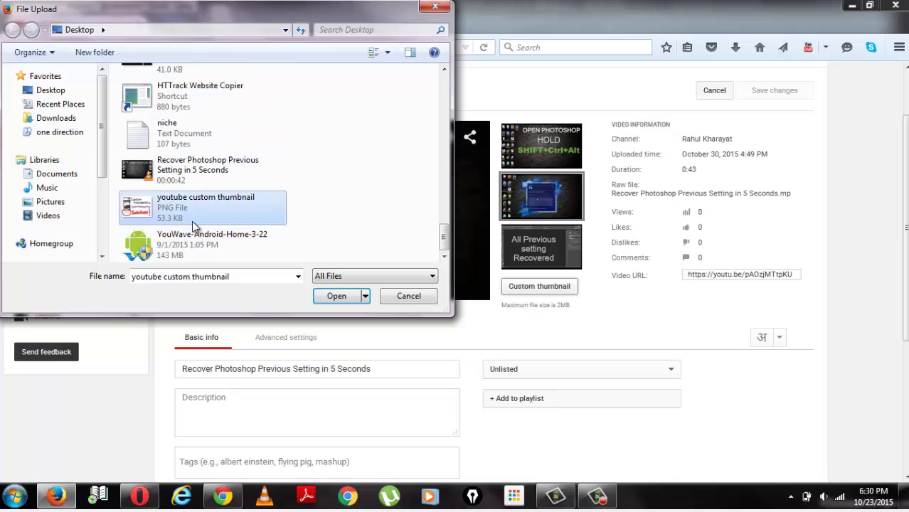
pyautogui.press('Home')
pyautogui.press('Down')
pyautogui.press('Down')
pyautogui.press('Down')
pyautogui.press('Down')
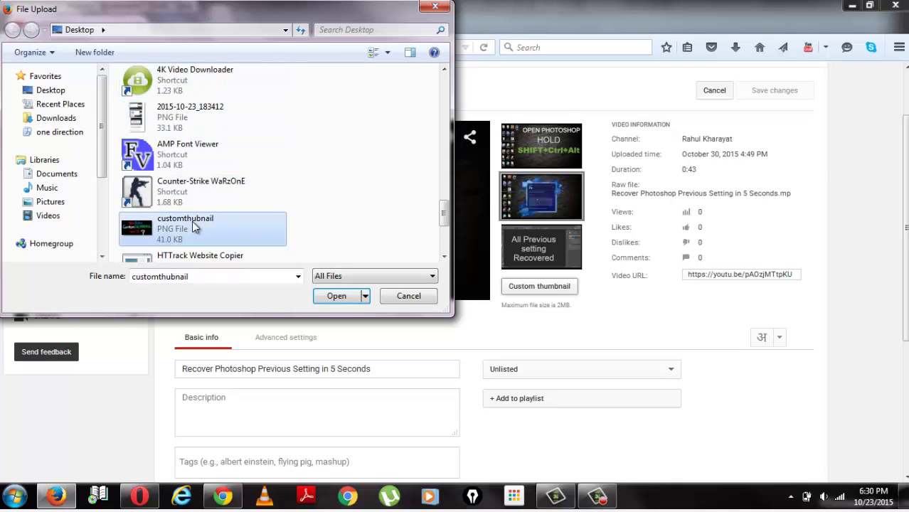
pyautogui.press('Return')
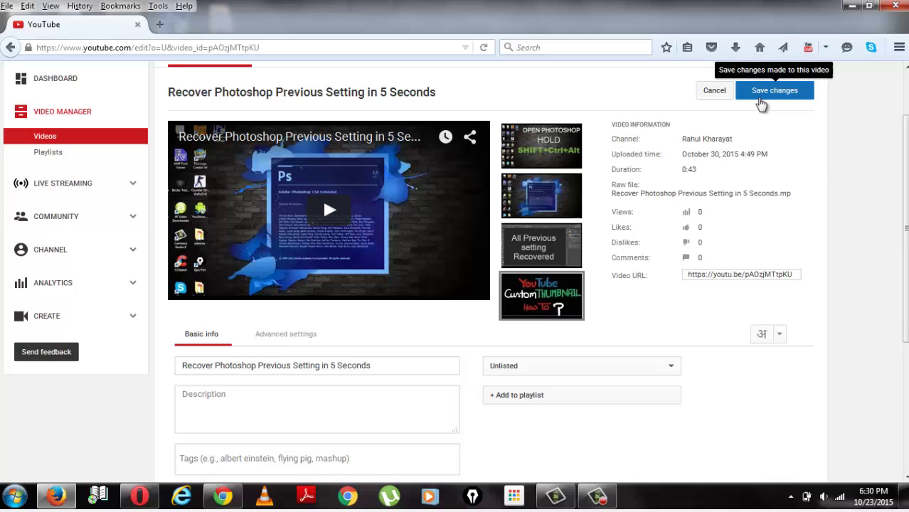
# Save the video's new custom thumbnail and go back to the Videos list.
pyautogui.click(761, 104)
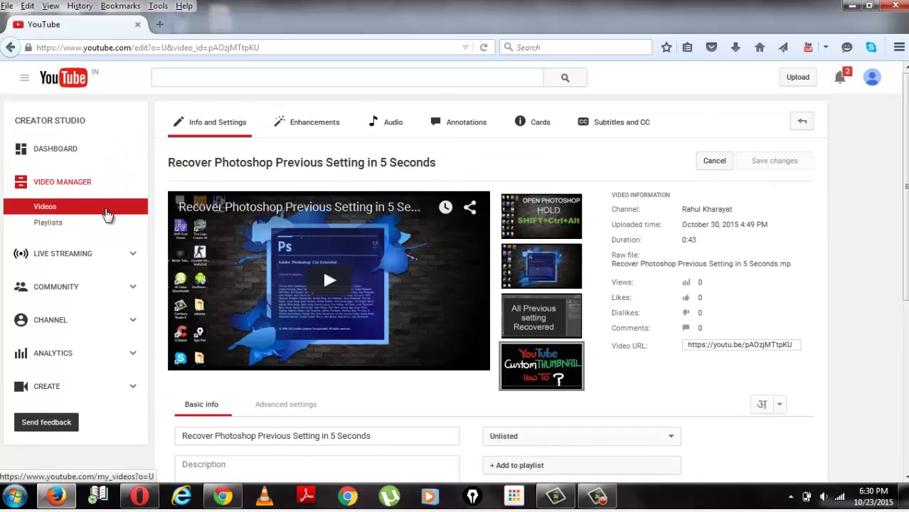
pyautogui.click(107, 215)
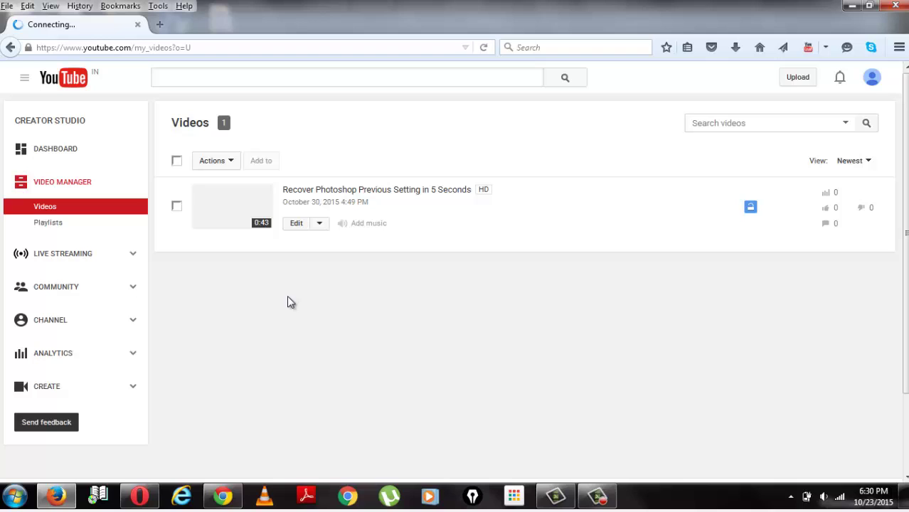
# Reopen the video's edit page to check the custom thumbnail, cancel the image chooser, and minimise Firefox.
pyautogui.click(296, 224)
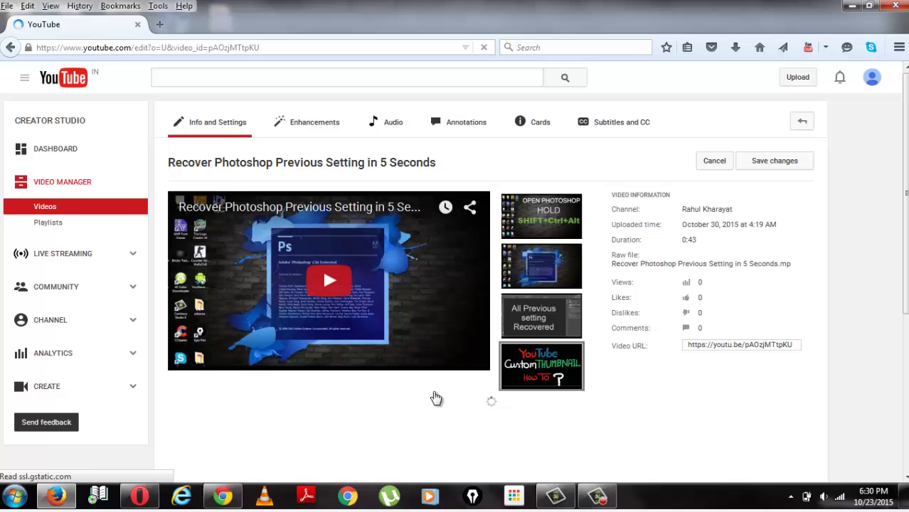
pyautogui.click(538, 365)
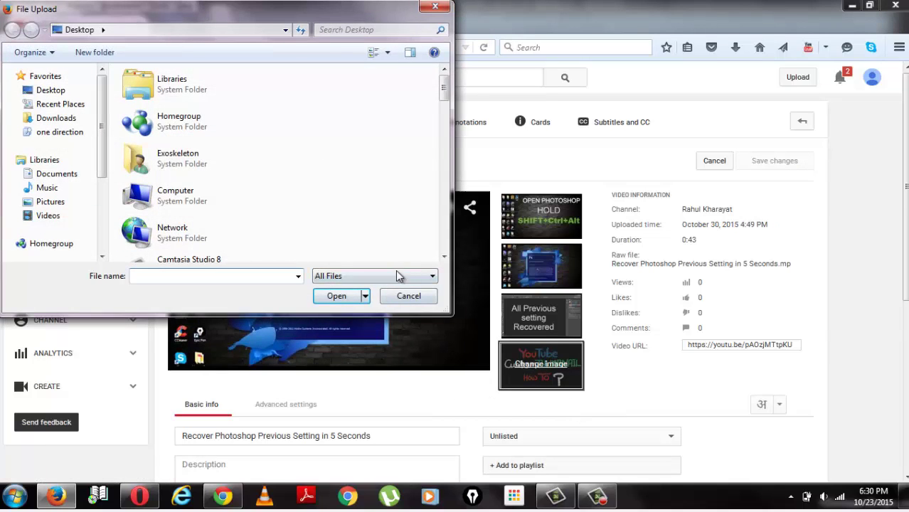
pyautogui.click(411, 297)
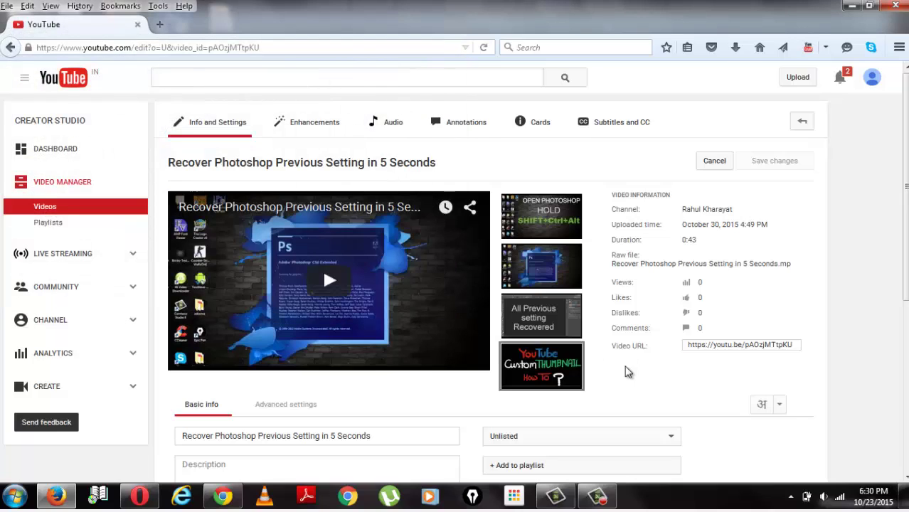
pyautogui.scroll(-2, 322, 267)
pyautogui.scroll(-2, 322, 210)
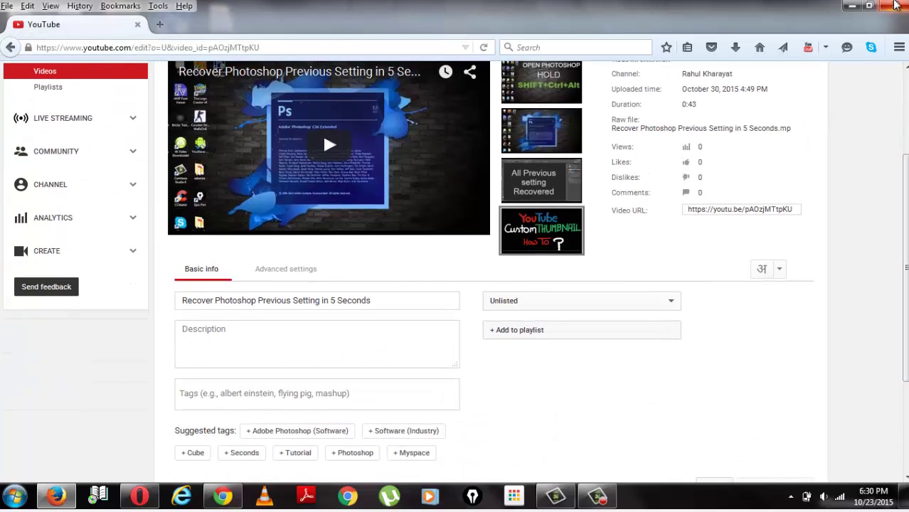
pyautogui.click(852, 6)
# Restore the Camtasia Recorder window from the taskbar.
pyautogui.click(598, 495)
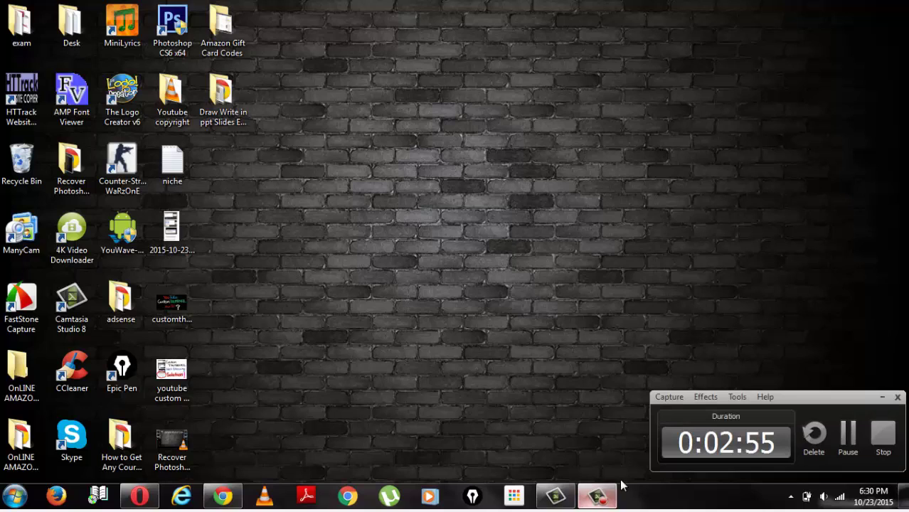